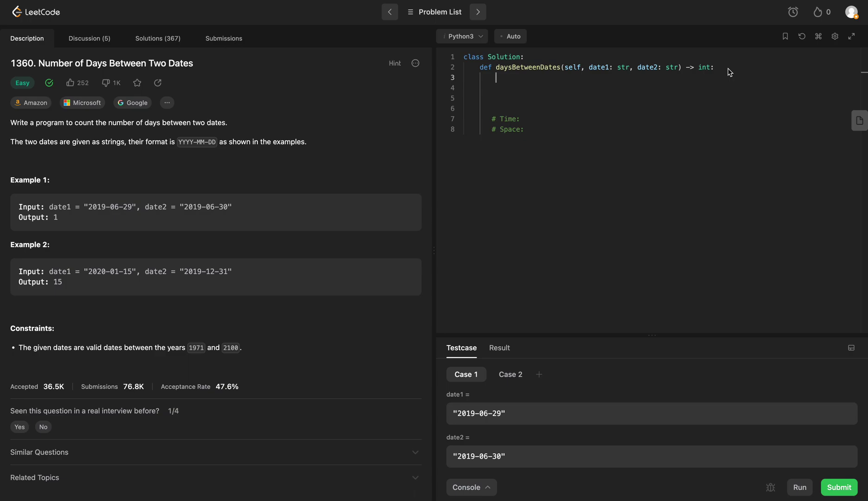
# Parse date1 and date2 into date_one and date_two using date.fromisoformat
pyautogui.moveTo(84, 206); pyautogui.dragTo(135, 206)
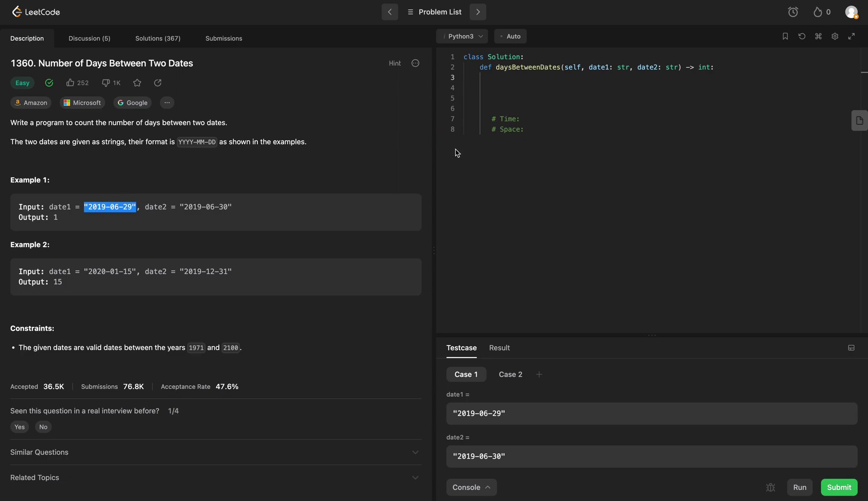
pyautogui.click(693, 85)
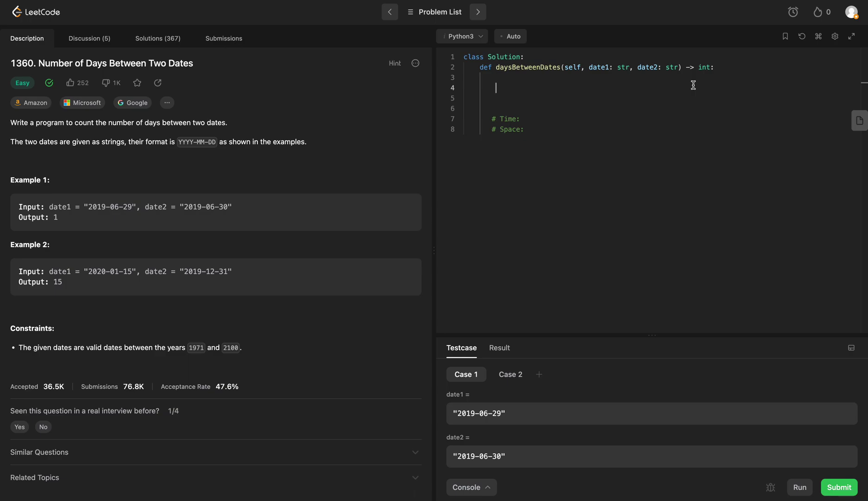
pyautogui.write('date')
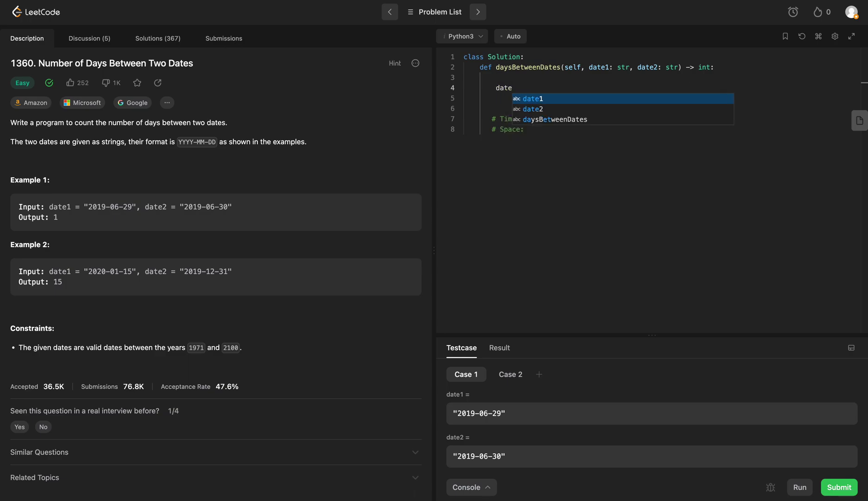
pyautogui.write('_one')
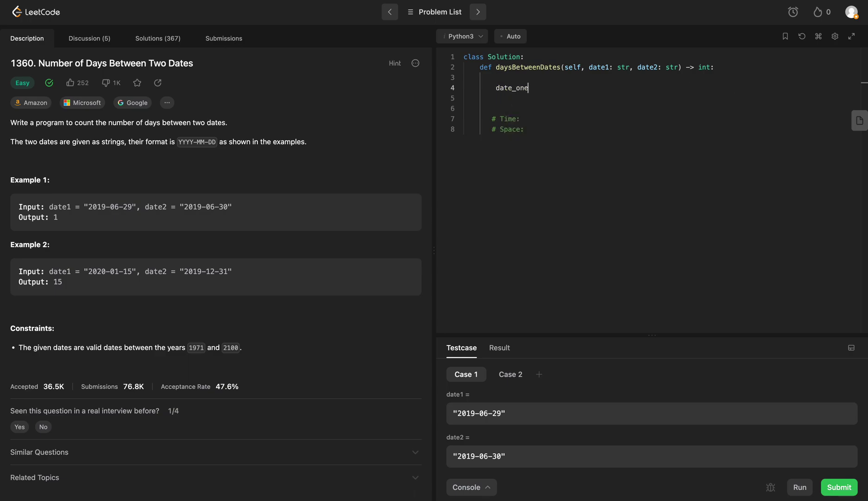
pyautogui.write(' = date.')
pyautogui.write('from')
pyautogui.press('BackSpace')
pyautogui.press('BackSpace')
pyautogui.press('BackSpace')
pyautogui.write('omisoformat')
pyautogui.write('(date')
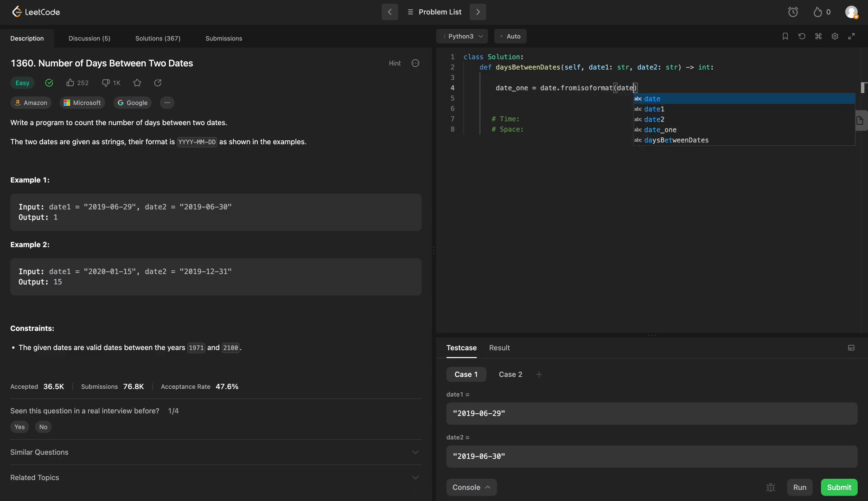
pyautogui.write('1')
pyautogui.press('End')
pyautogui.press('Return')
pyautogui.write('date')
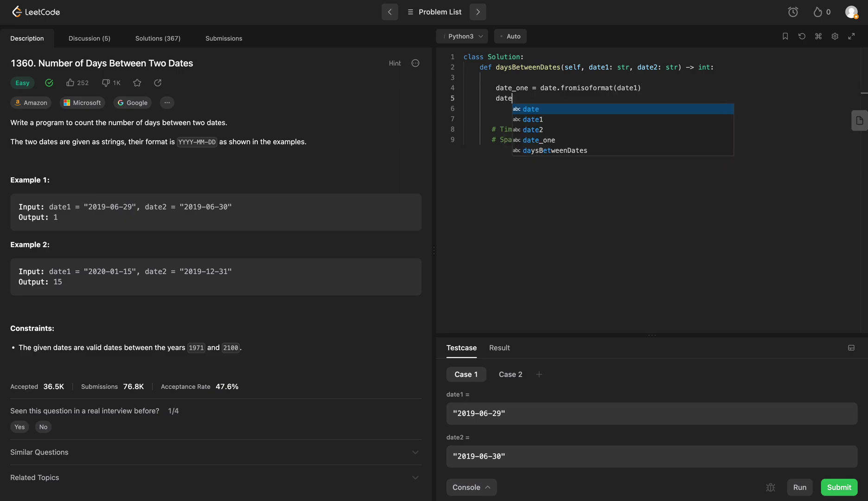
pyautogui.write('_two = d')
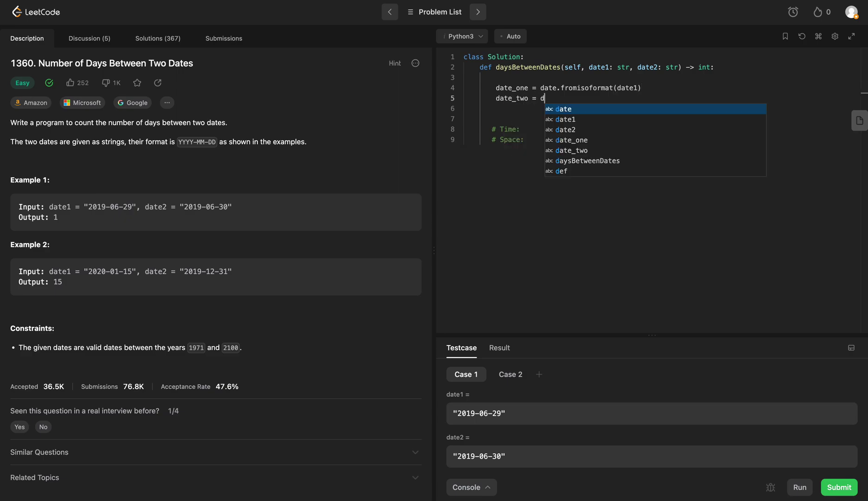
pyautogui.write('ate.fromiso')
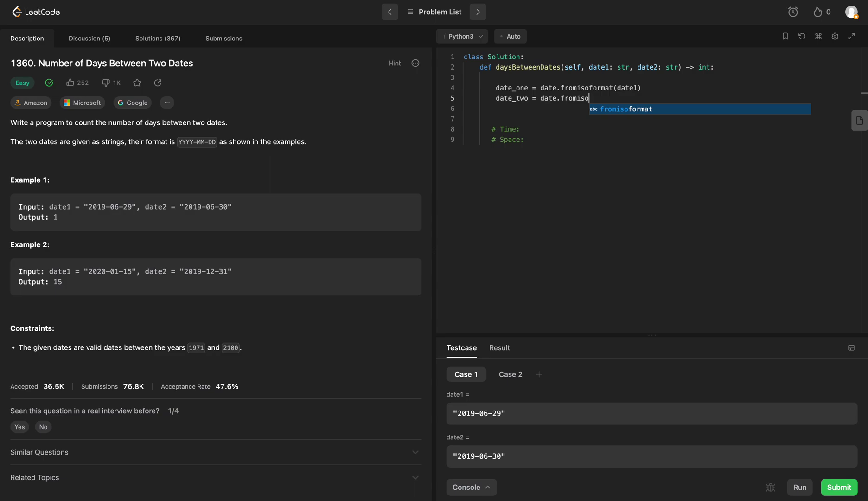
pyautogui.write('format(date')
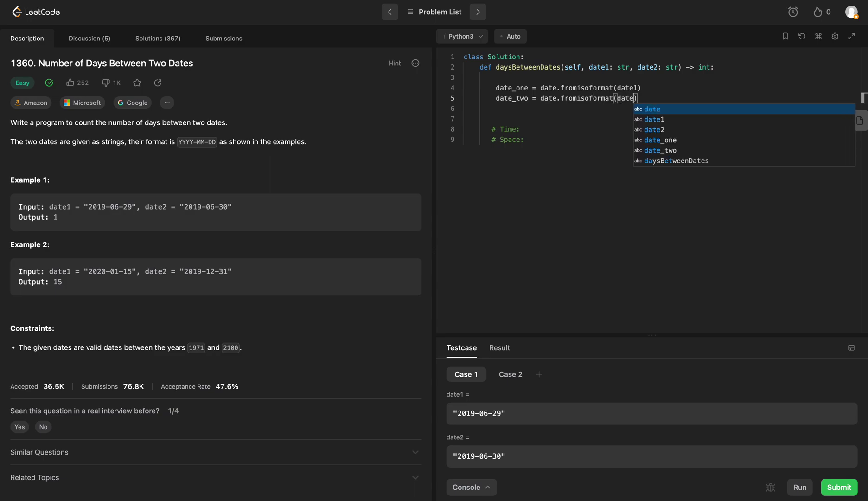
pyautogui.write('2)')
pyautogui.press('Return')
pyautogui.press('Return')
pyautogui.press('Return')
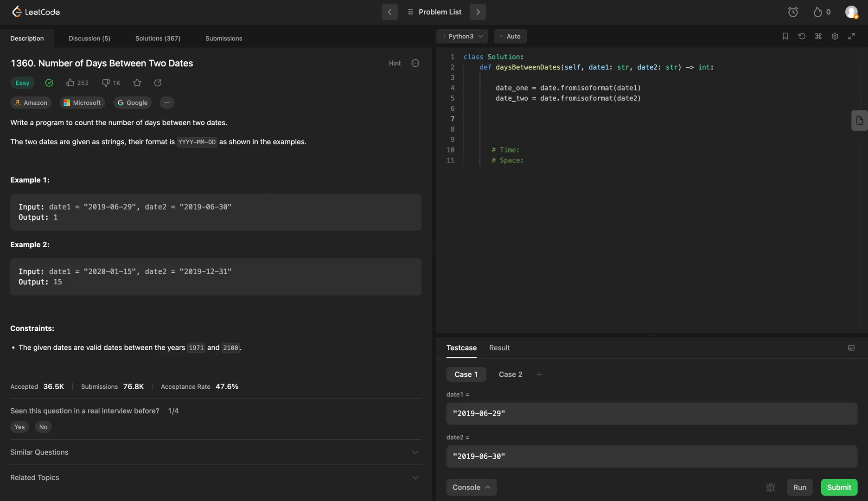
pyautogui.write('res = ')
pyautogui.write('date')
# Erase the partial 'date' on line 7 and check the example date strings
pyautogui.press('BackSpace')
pyautogui.press('BackSpace')
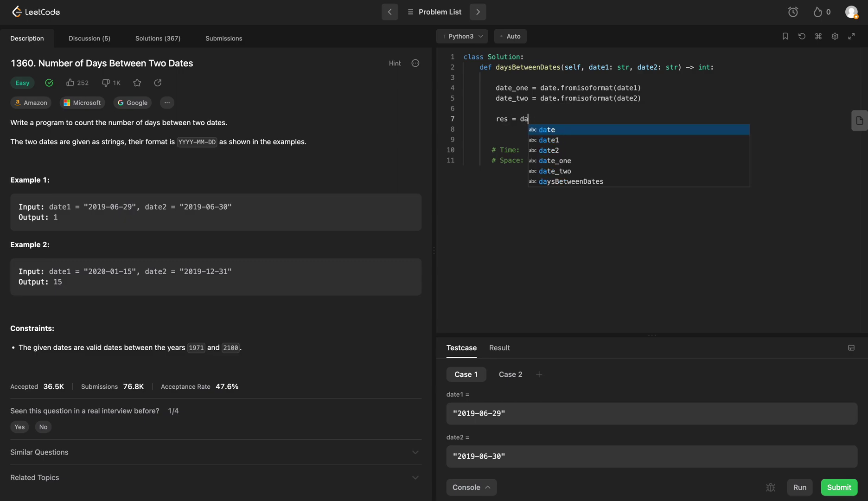
pyautogui.press('BackSpace')
pyautogui.press('BackSpace')
pyautogui.write('abs(')
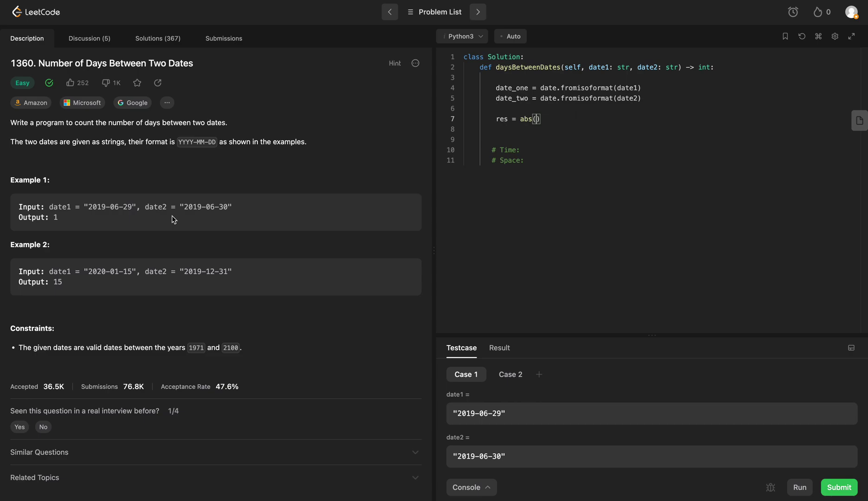
pyautogui.moveTo(108, 271); pyautogui.dragTo(204, 272)
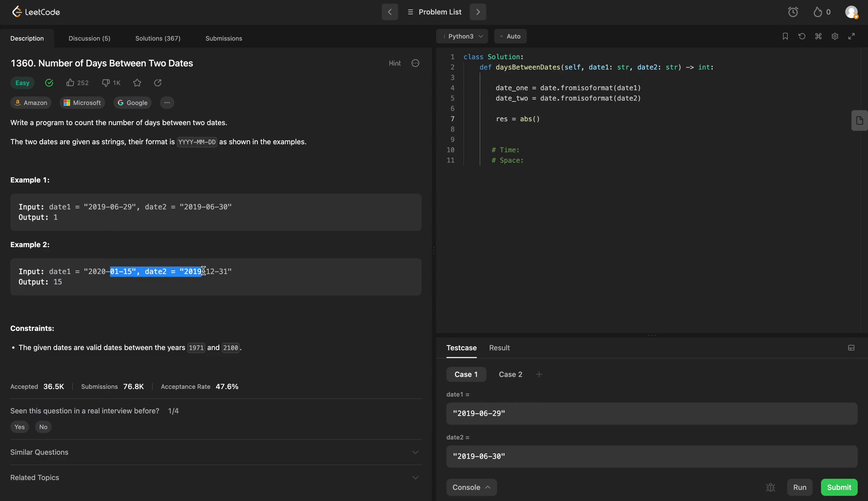
pyautogui.moveTo(106, 207); pyautogui.dragTo(200, 206)
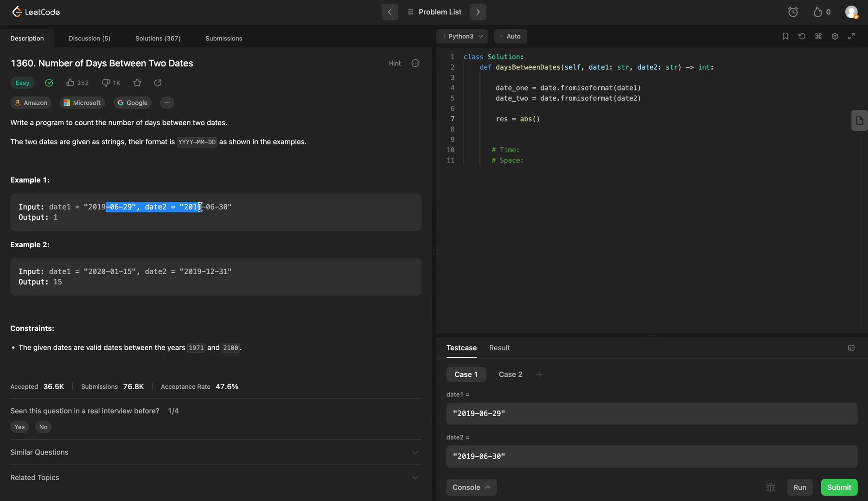
pyautogui.click(119, 208)
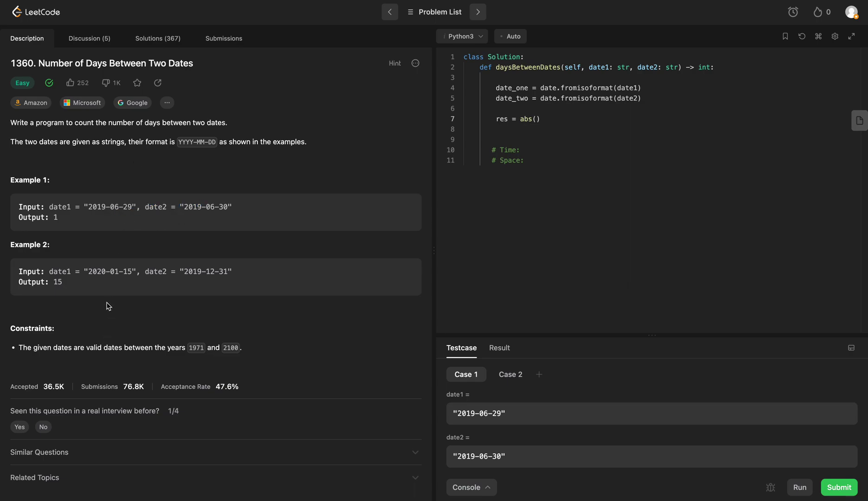
pyautogui.moveTo(88, 207); pyautogui.dragTo(124, 208)
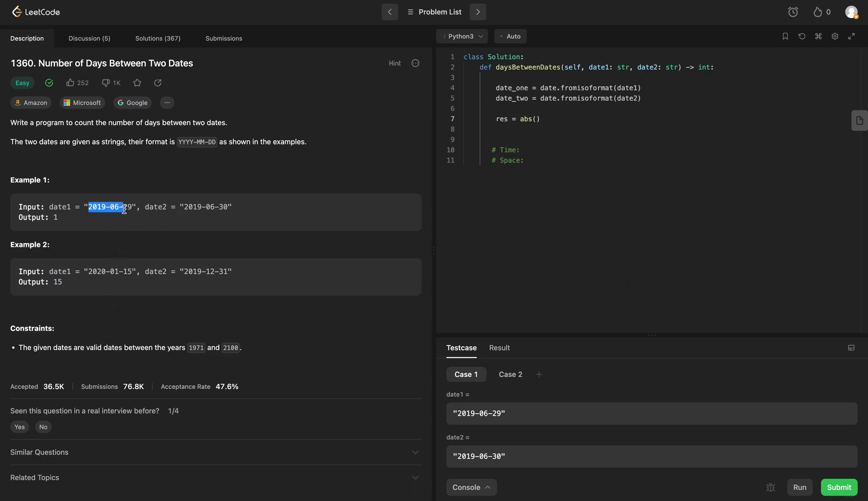
pyautogui.click(109, 206)
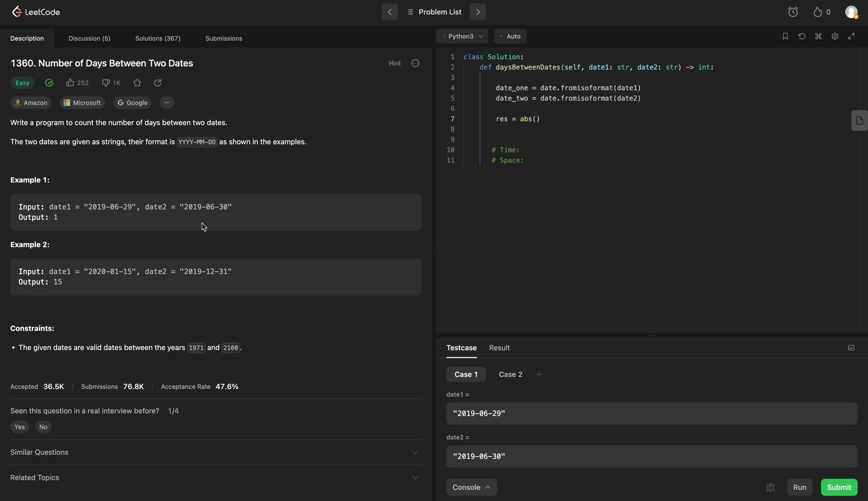
pyautogui.moveTo(106, 271); pyautogui.dragTo(189, 271)
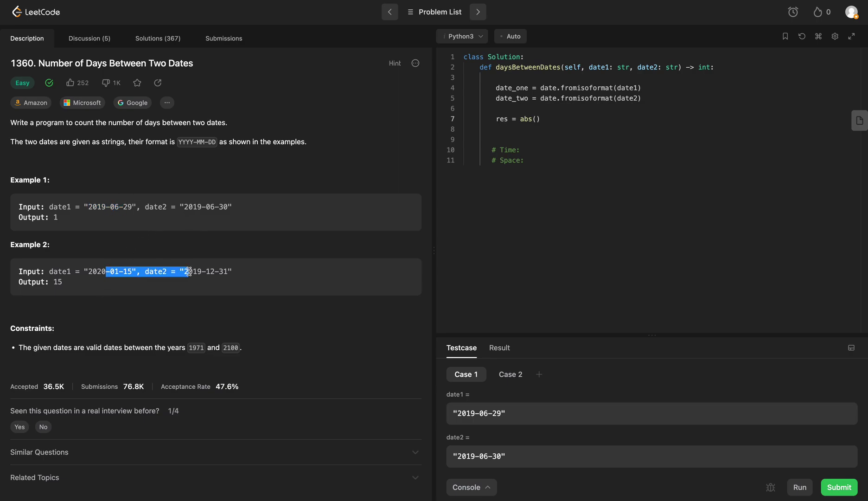
# Complete line 7 as abs(date_one - date_two), fixing the date_two spelling
pyautogui.click(535, 118)
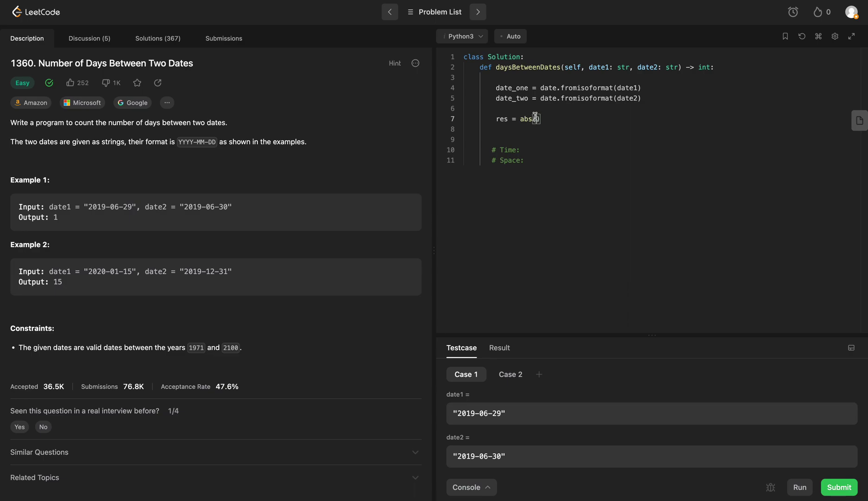
pyautogui.write('date_on')
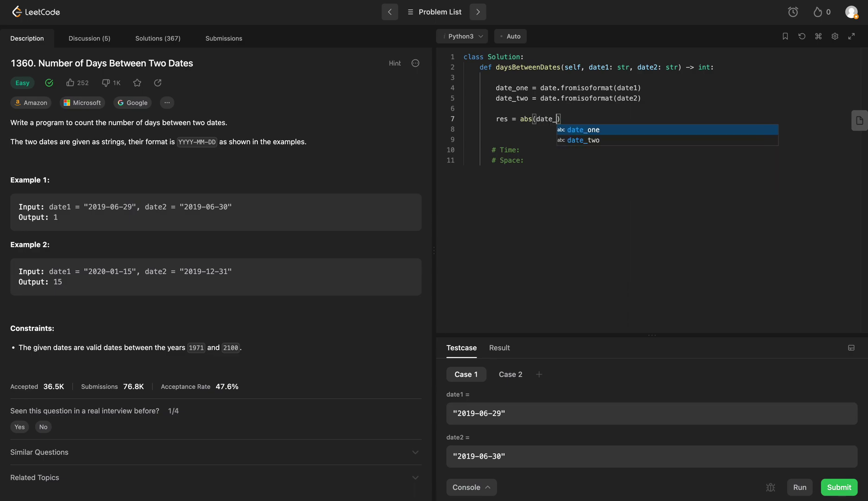
pyautogui.write('e - date-')
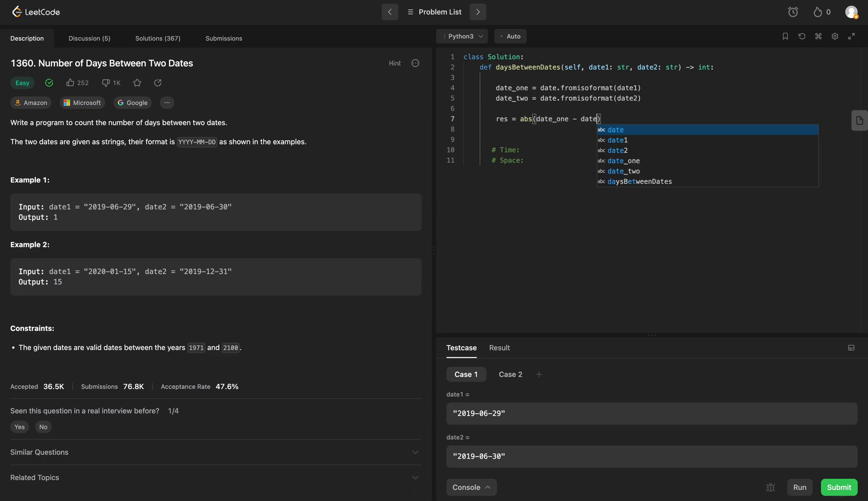
pyautogui.press('BackSpace')
pyautogui.write('_tow')
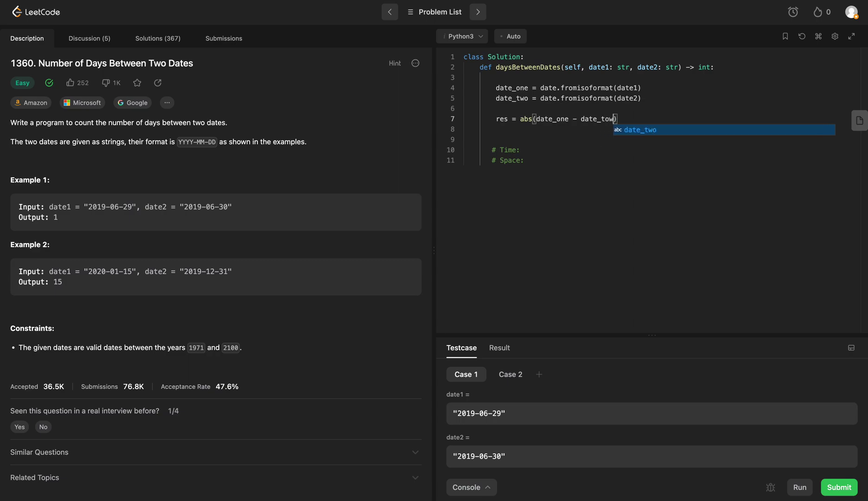
pyautogui.press('BackSpace')
pyautogui.press('BackSpace')
pyautogui.write('wo')
pyautogui.press('Return')
pyautogui.write('retr')
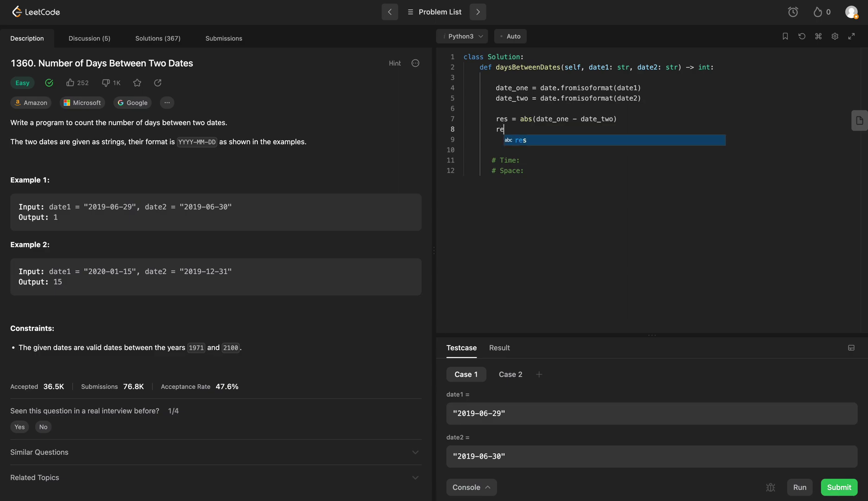
# Add 'return res.days' and remove the extra blank line before the comments
pyautogui.press('BackSpace')
pyautogui.write('urn ')
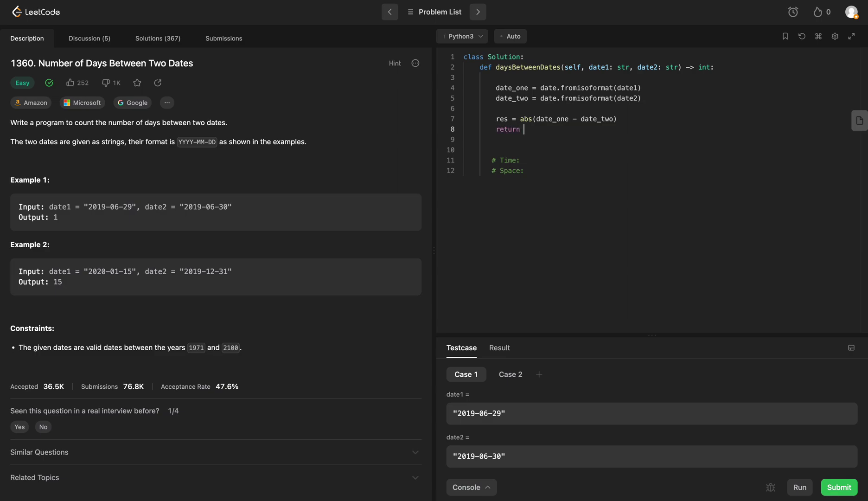
pyautogui.write('d')
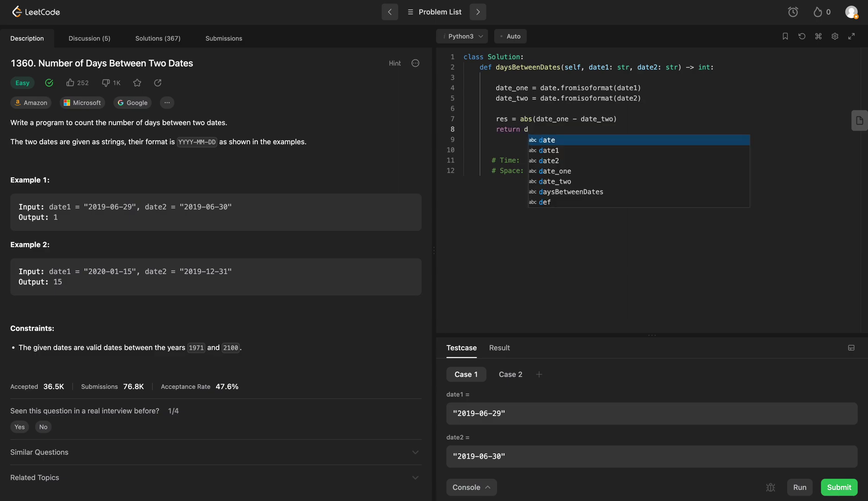
pyautogui.press('BackSpace')
pyautogui.write('res.daus')
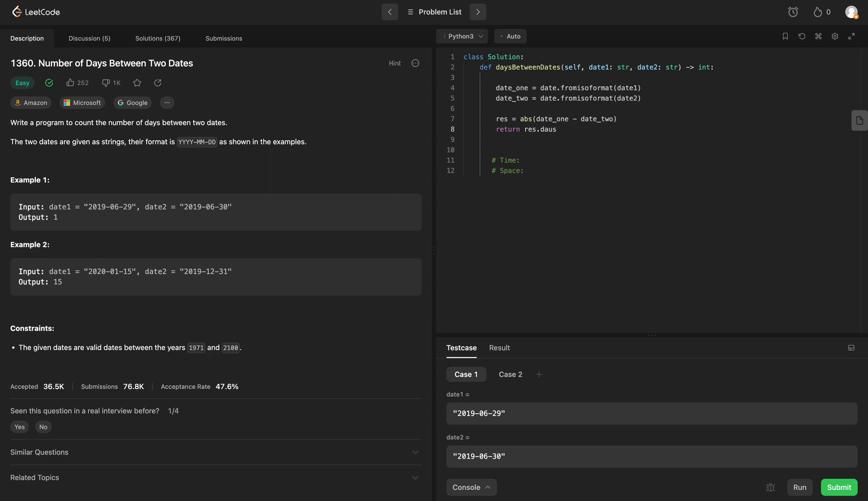
pyautogui.press('BackSpace')
pyautogui.press('BackSpace')
pyautogui.write('ys')
pyautogui.click(508, 148)
pyautogui.press('BackSpace')
pyautogui.press('BackSpace')
# Run the date-difference solution on the test cases, then submit it for judging
pyautogui.press('Return')
pyautogui.click(800, 487)
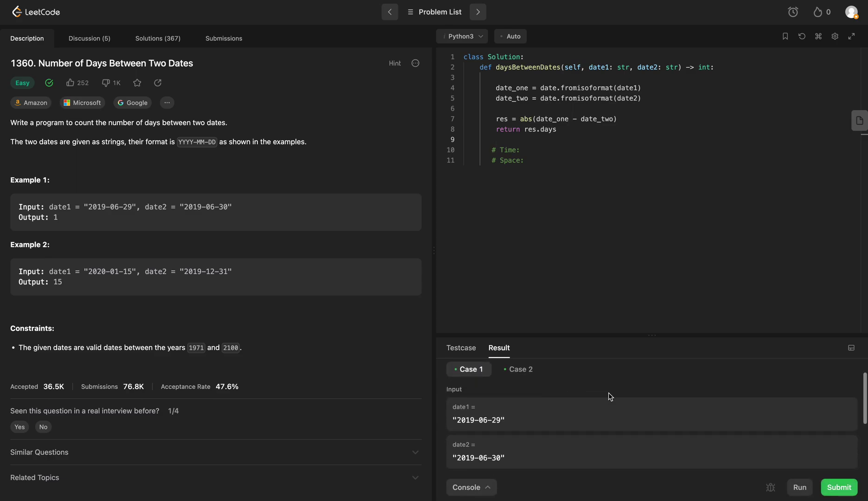
pyautogui.click(839, 487)
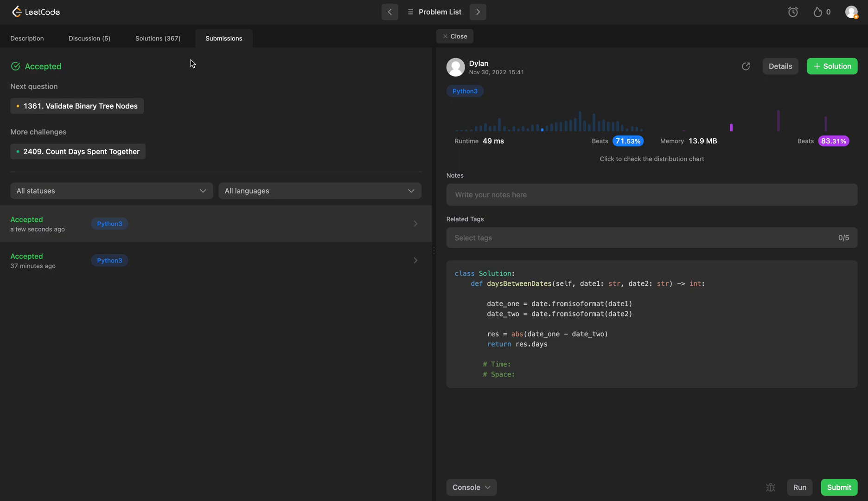
# Return to the description, review the date lines, and add O(n) to '# Time:'
pyautogui.click(27, 38)
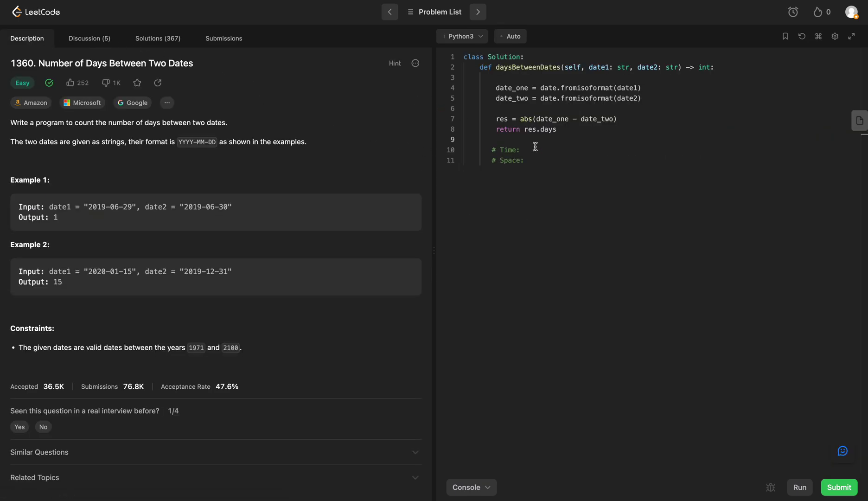
pyautogui.click(667, 87)
pyautogui.click(668, 95)
pyautogui.click(545, 152)
pyautogui.write('O(n)')
pyautogui.click(528, 162)
pyautogui.click(649, 99)
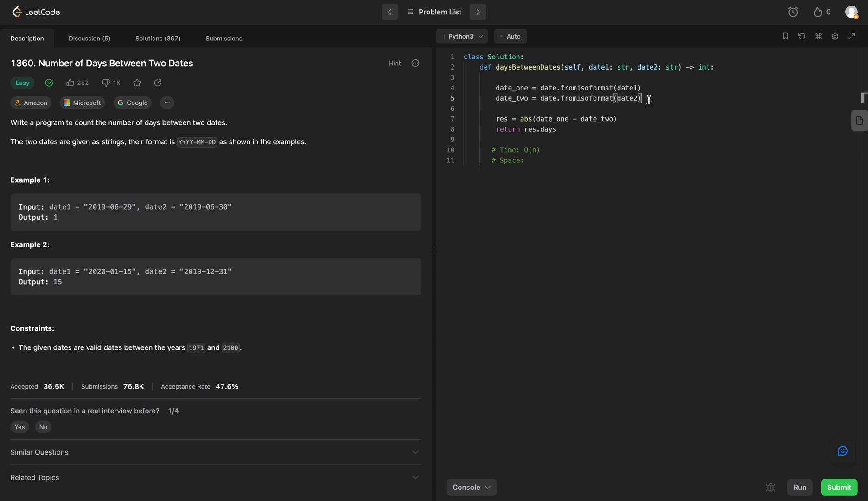
pyautogui.click(633, 120)
# Place the cursor at the end of the '# Space:' comment on line 11
pyautogui.click(558, 163)
pyautogui.write('(')
pyautogui.write('O')
pyautogui.write('date')
pyautogui.write('_one + ')
pyautogui.write('date_two')
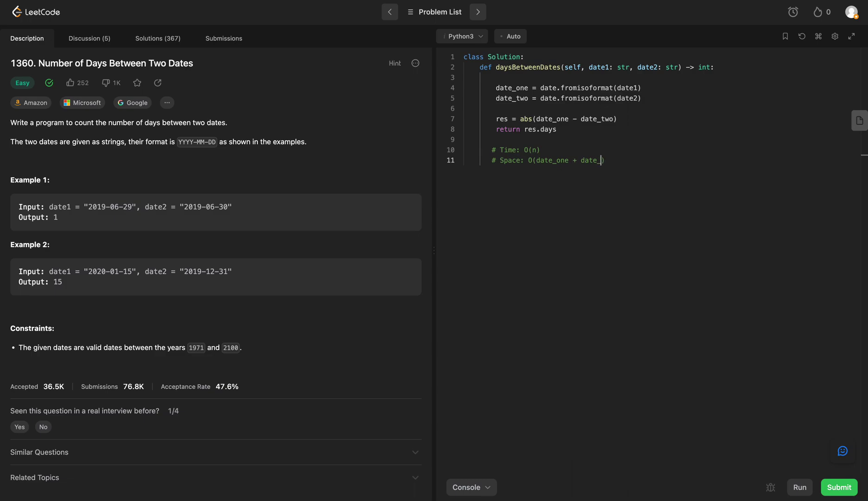
pyautogui.write(' + ')
pyautogui.write('res')
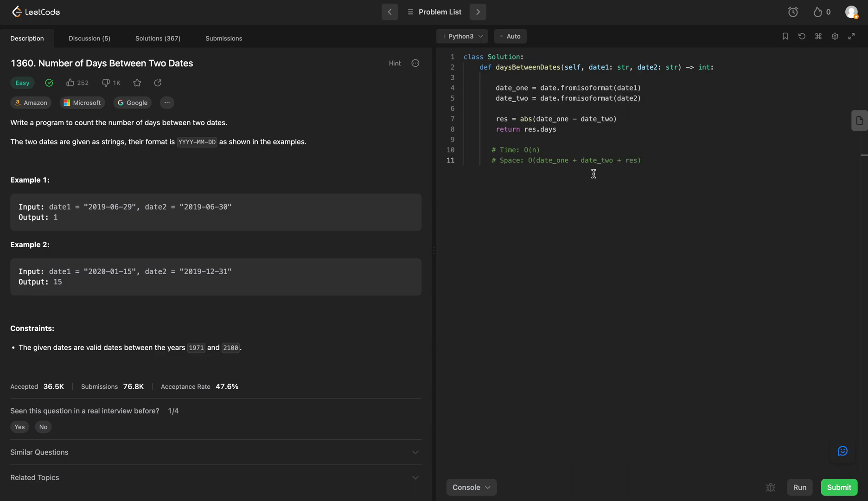